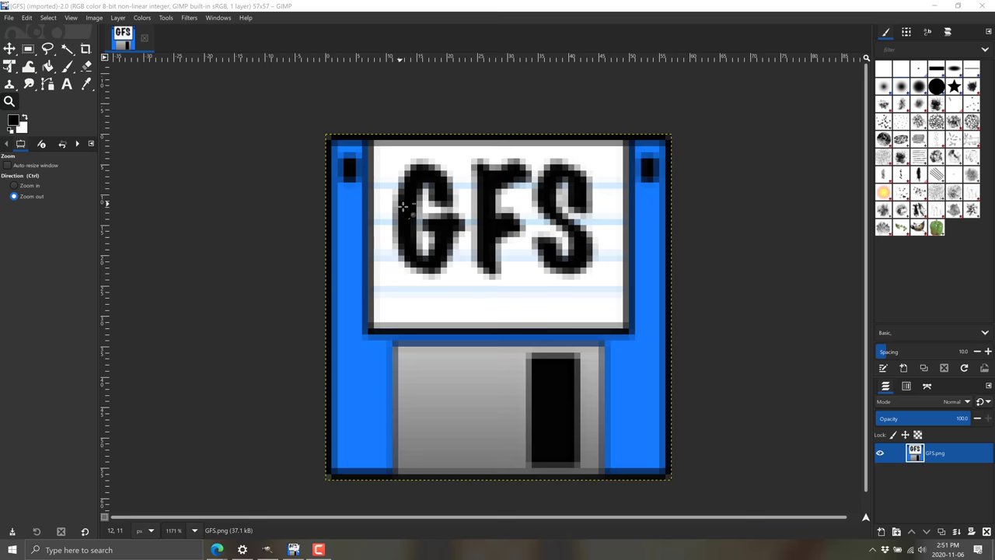
# Pan the view around the floppy disk image on the canvas.
pyautogui.moveTo(200, 229); pyautogui.dragTo(228, 228)
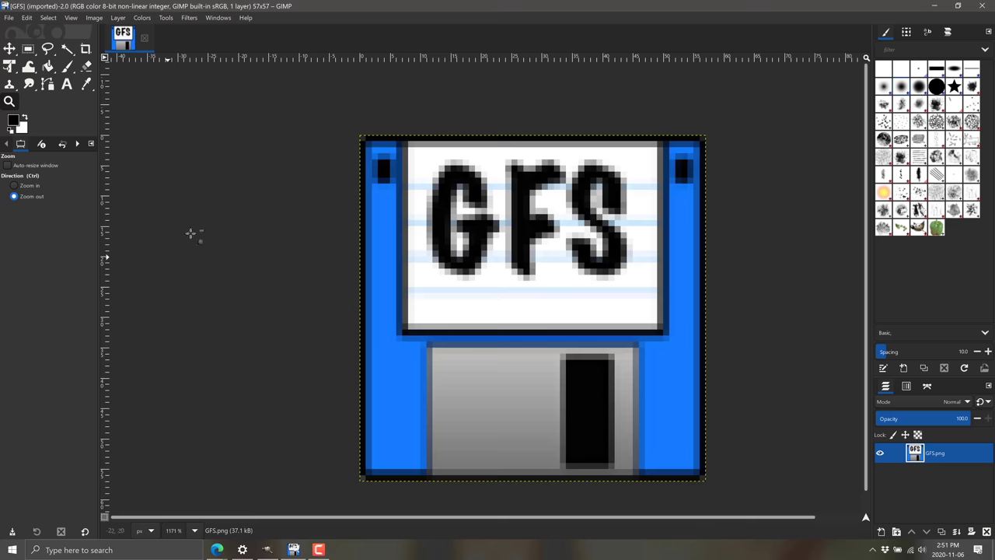
pyautogui.moveTo(266, 209); pyautogui.dragTo(313, 224)
pyautogui.moveTo(273, 197); pyautogui.dragTo(211, 171)
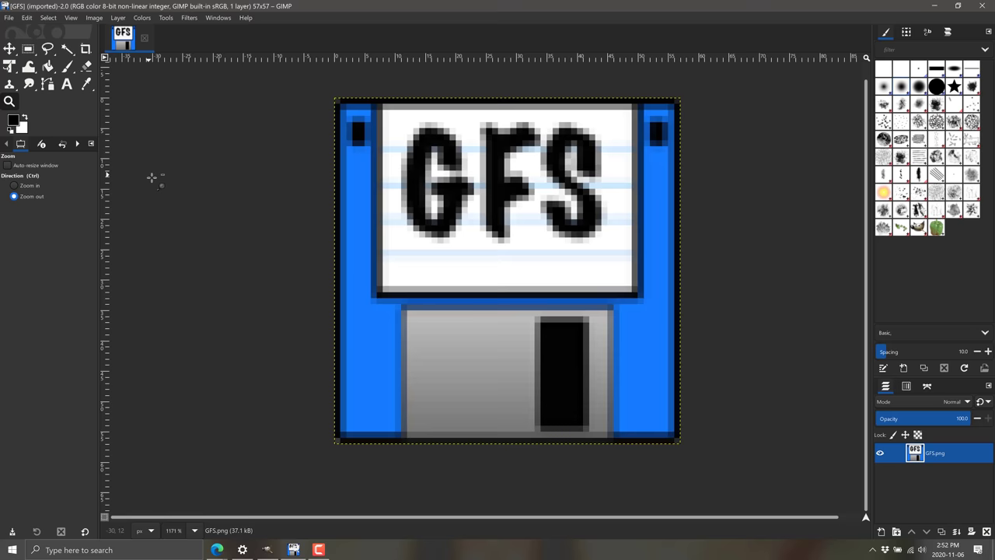
pyautogui.moveTo(232, 230)
pyautogui.mouseDown()
pyautogui.moveTo(252, 304)
pyautogui.moveTo(238, 244)
pyautogui.mouseUp()
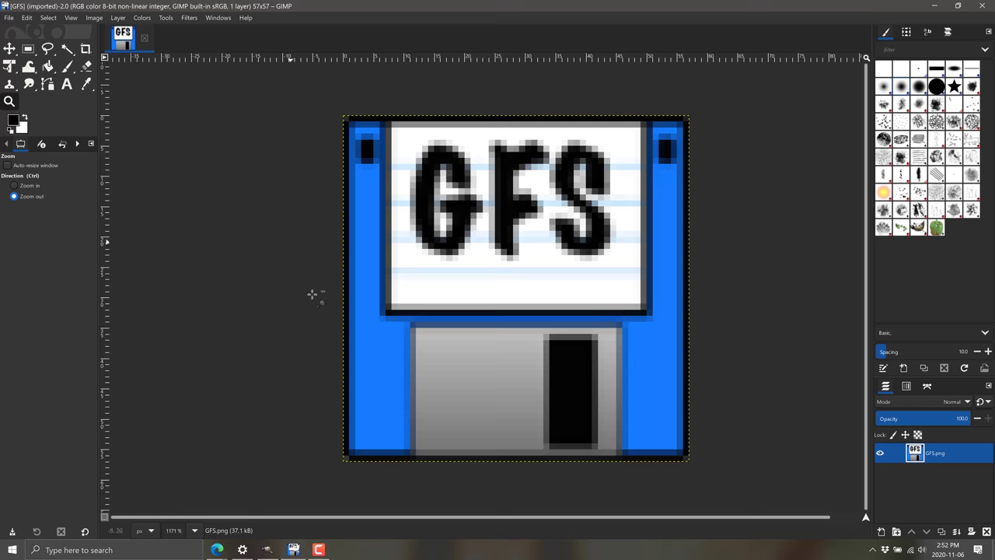
# Check the Windows display scaling options, leaving scaling at 200%.
pyautogui.click(242, 549)
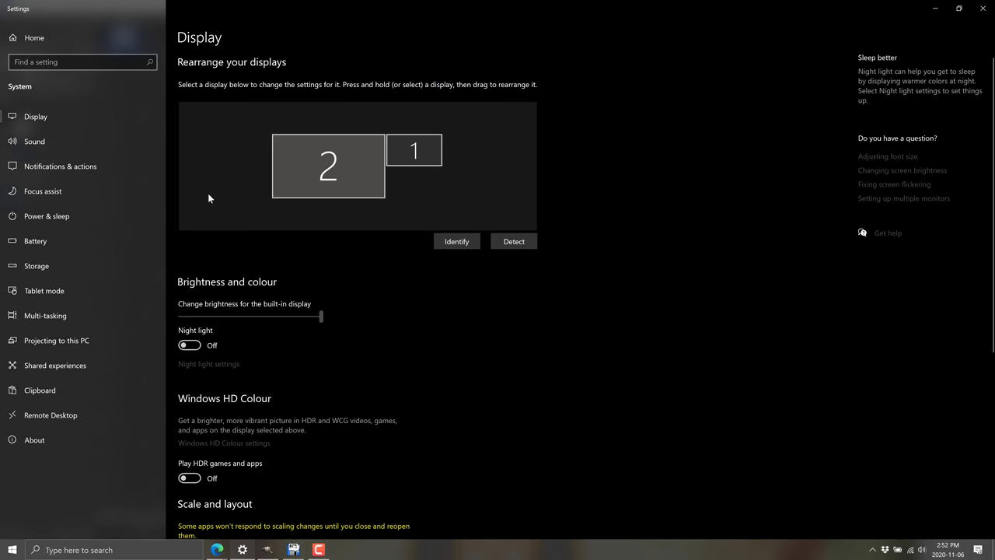
pyautogui.scroll(-5, 373, 439)
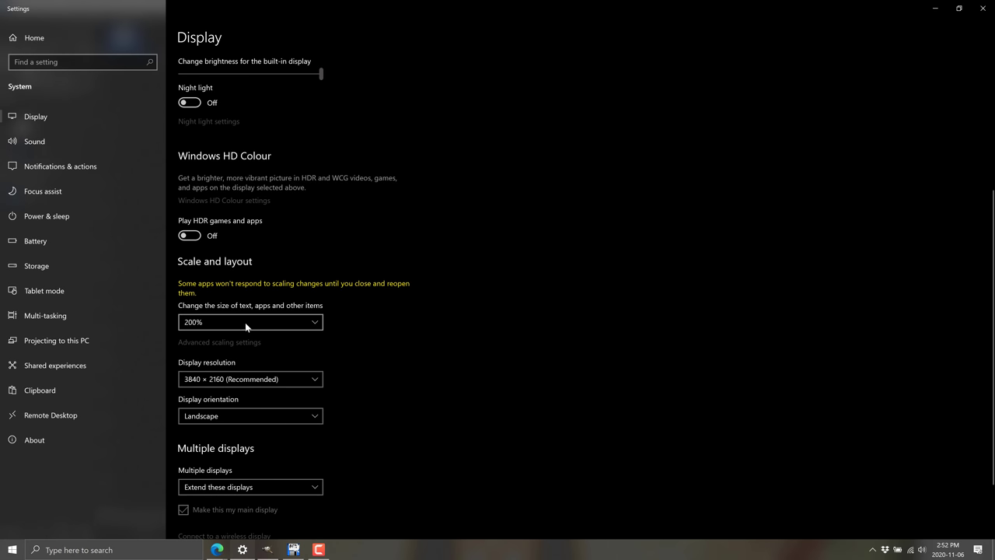
pyautogui.click(319, 322)
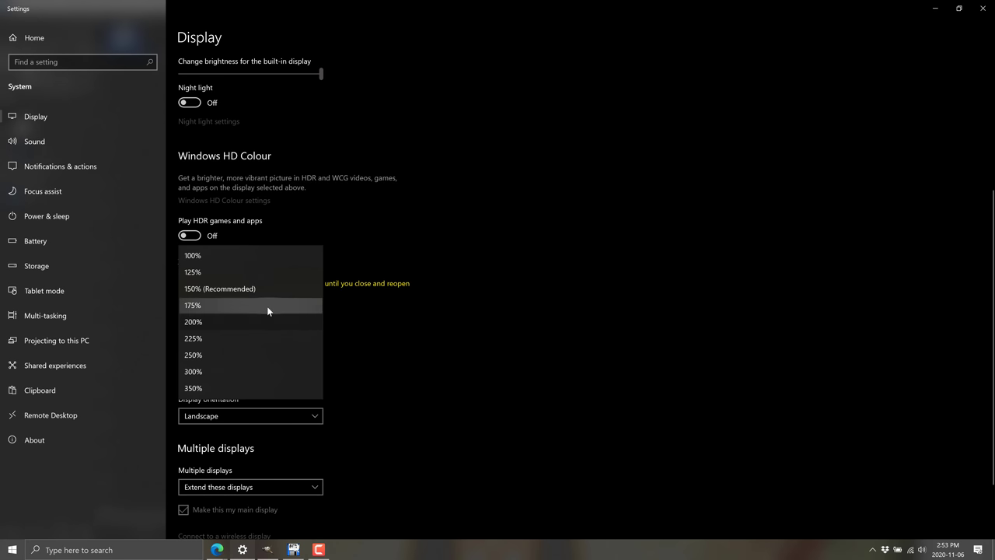
pyautogui.press('Escape')
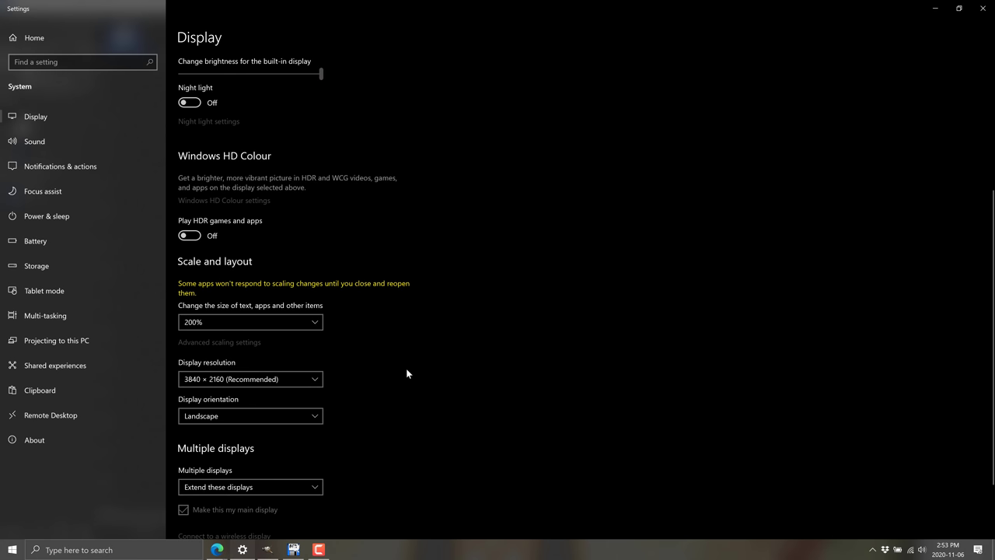
pyautogui.hotkey('alt', 'Tab')
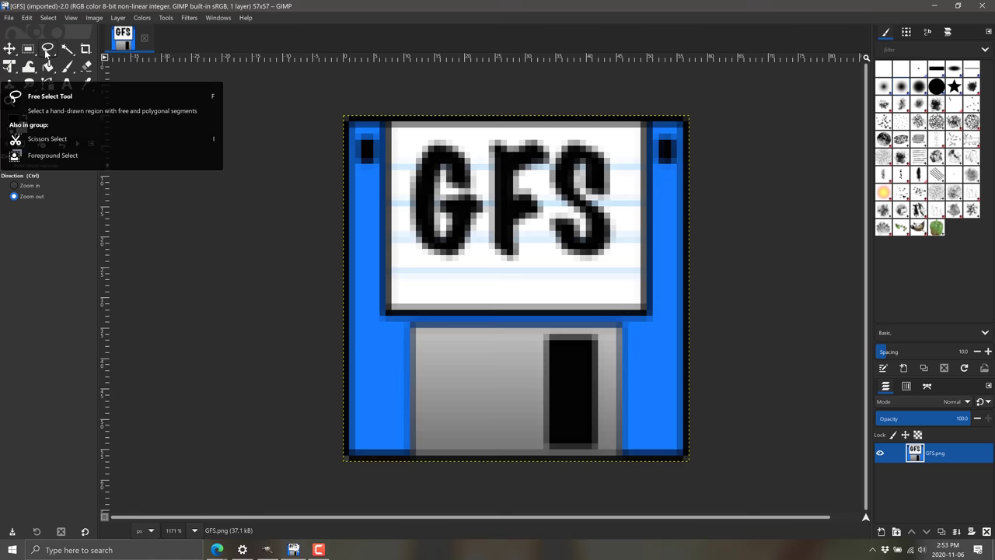
# In Preferences > Theme > Icon Theme, try Color icons, then revert to Symbolic.
pyautogui.click(27, 17)
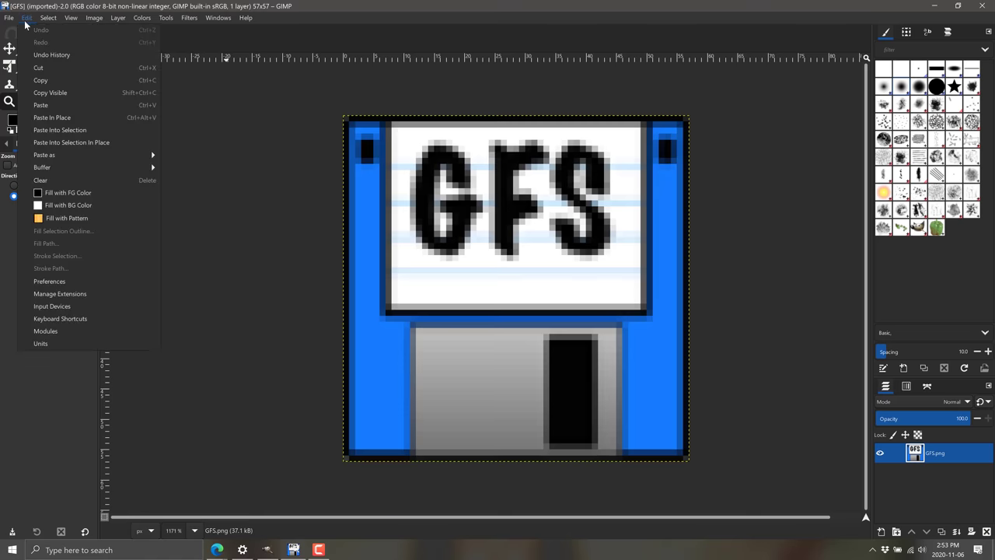
pyautogui.click(71, 281)
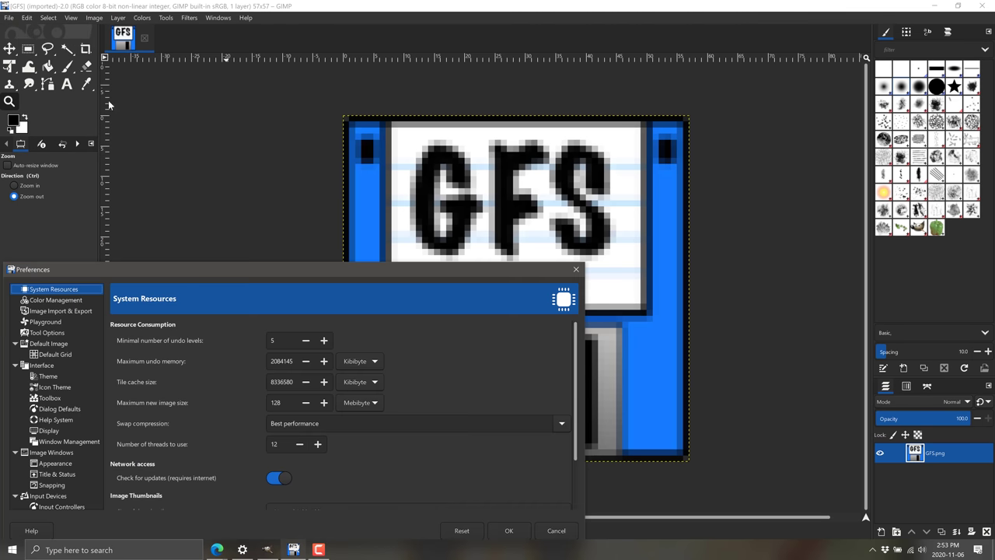
pyautogui.click(49, 377)
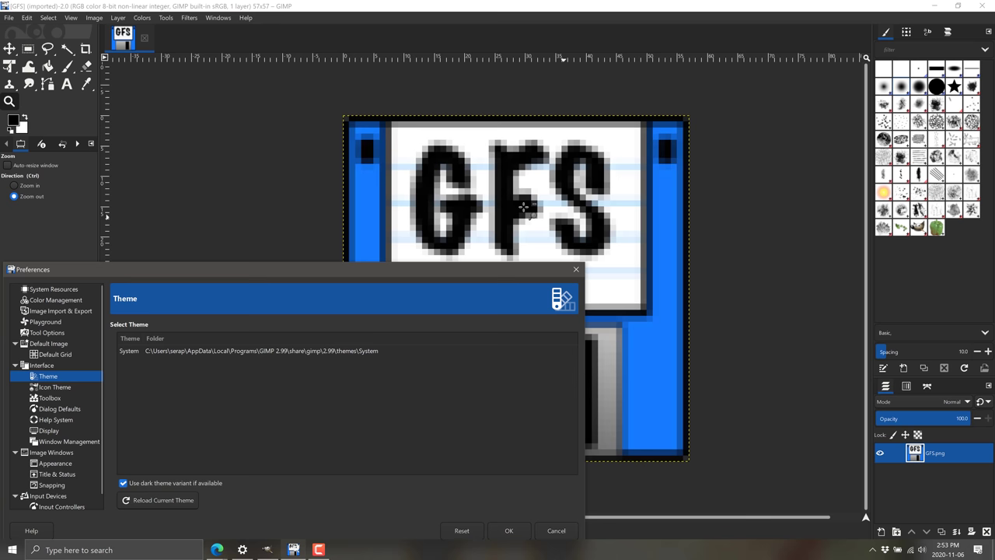
pyautogui.click(55, 389)
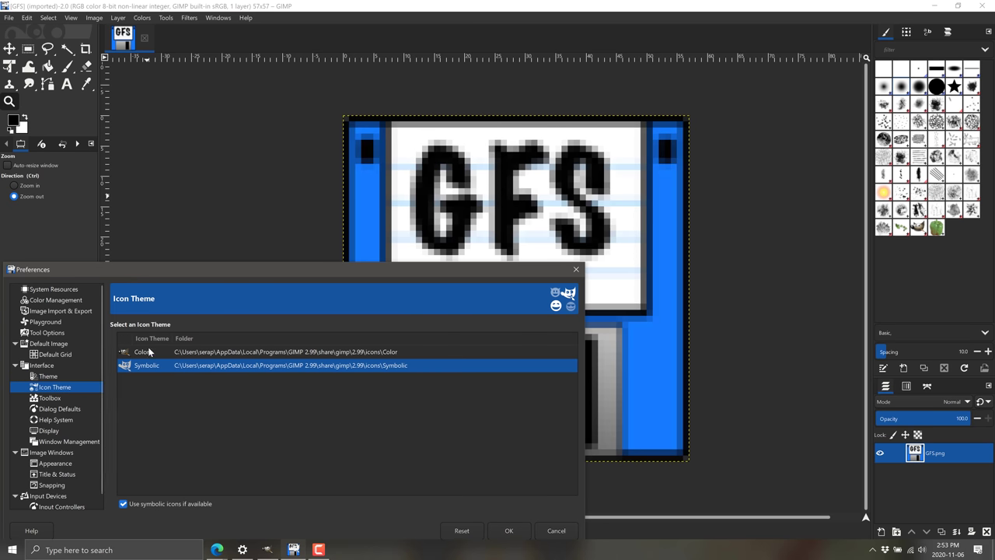
pyautogui.click(152, 354)
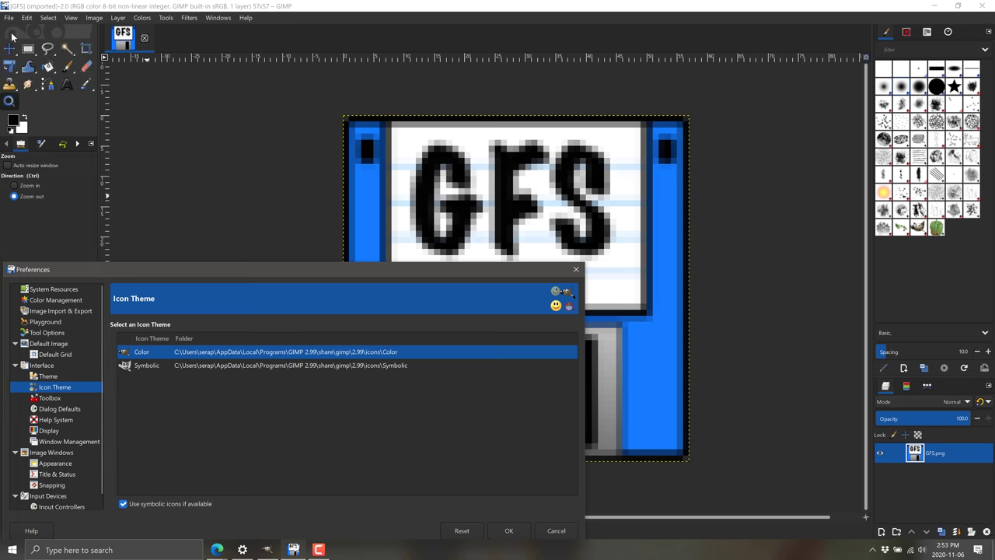
pyautogui.click(146, 366)
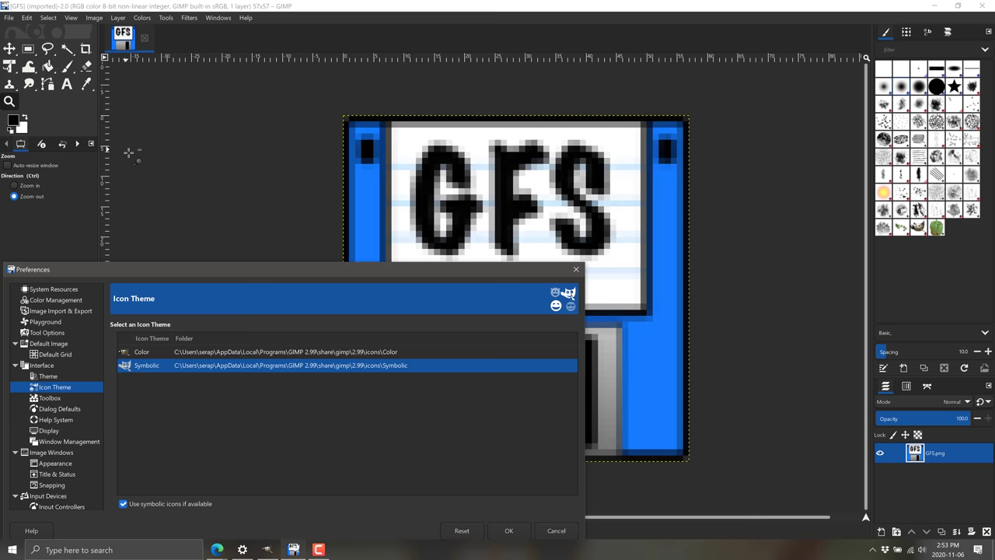
# Close the Preferences dialog to get back to the floppy disk image.
pyautogui.click(576, 269)
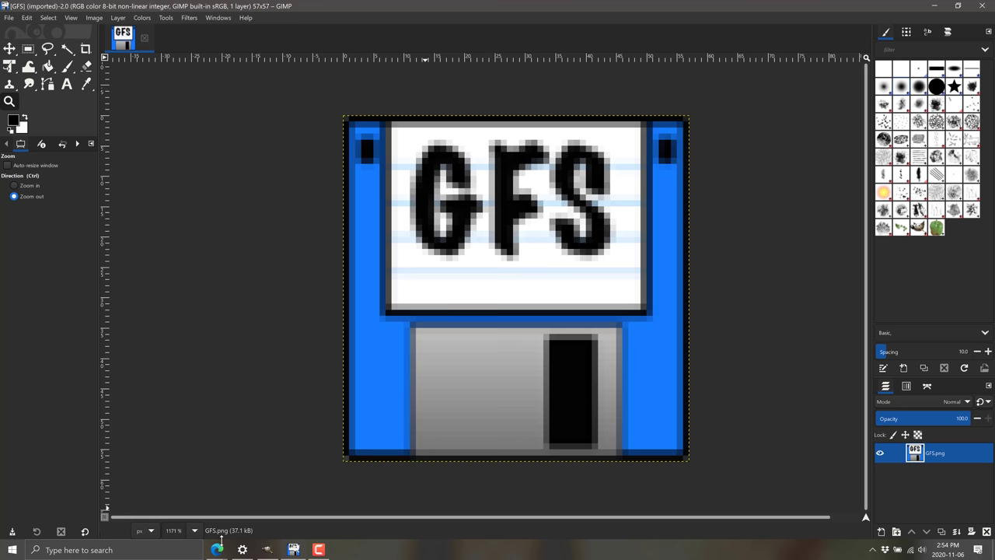
# Bring up the GIMP 2.99.2 Released page in Edge and select the Major refactoring line.
pyautogui.moveTo(217, 549)
pyautogui.click(274, 501)
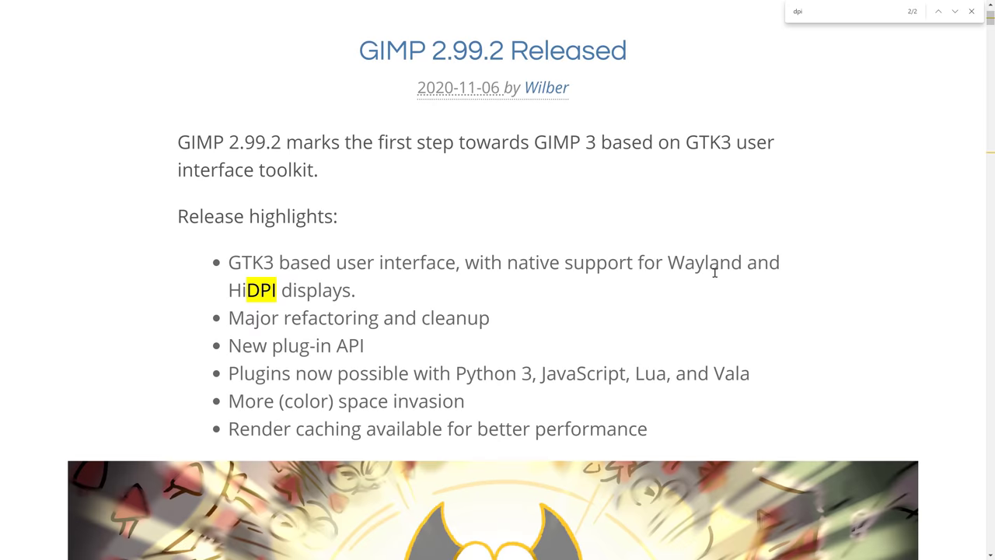
pyautogui.scroll(-1, 715, 266)
pyautogui.tripleClick(595, 233)
pyautogui.click(473, 155)
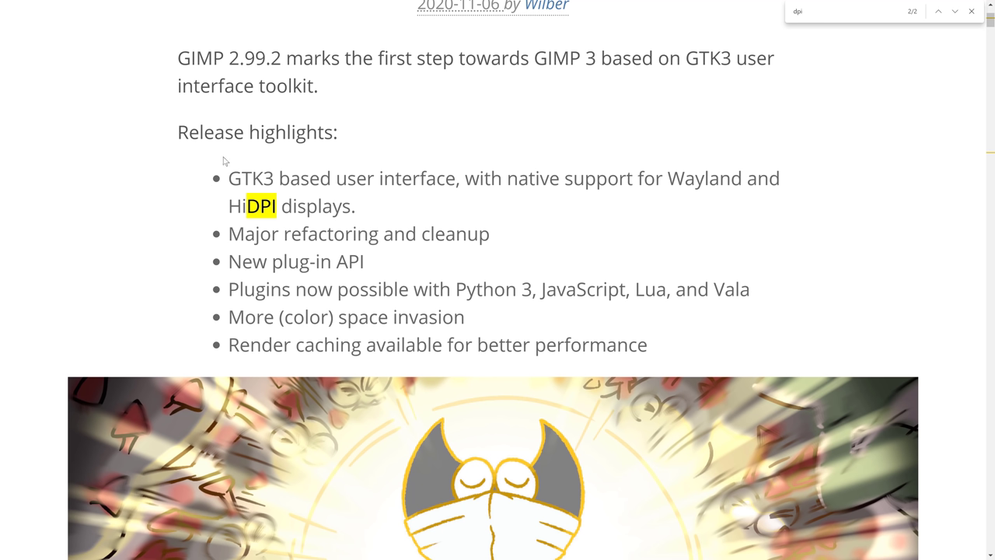
# Highlight the GTK3 interface, Wayland, refactoring and New plug-in API highlights.
pyautogui.moveTo(228, 184); pyautogui.dragTo(702, 181)
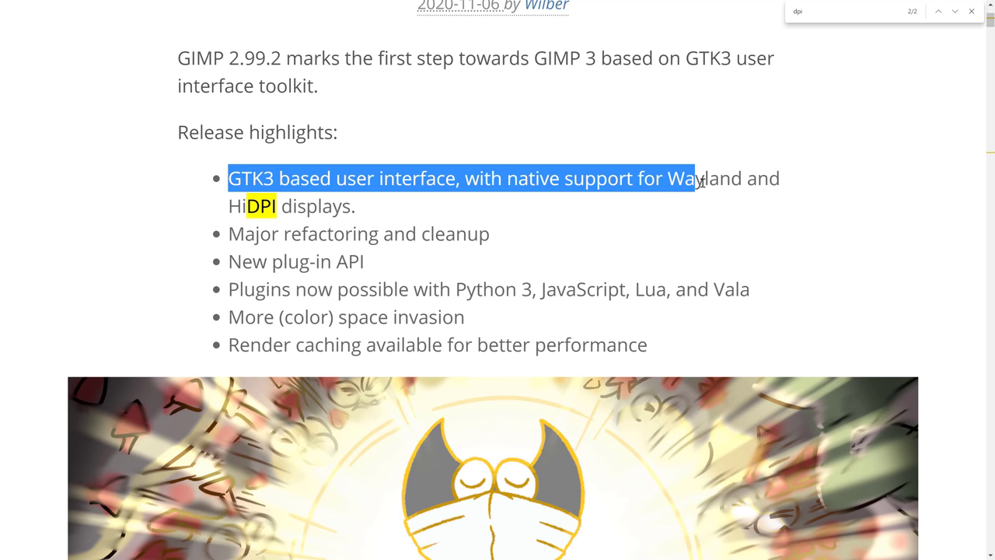
pyautogui.doubleClick(700, 180)
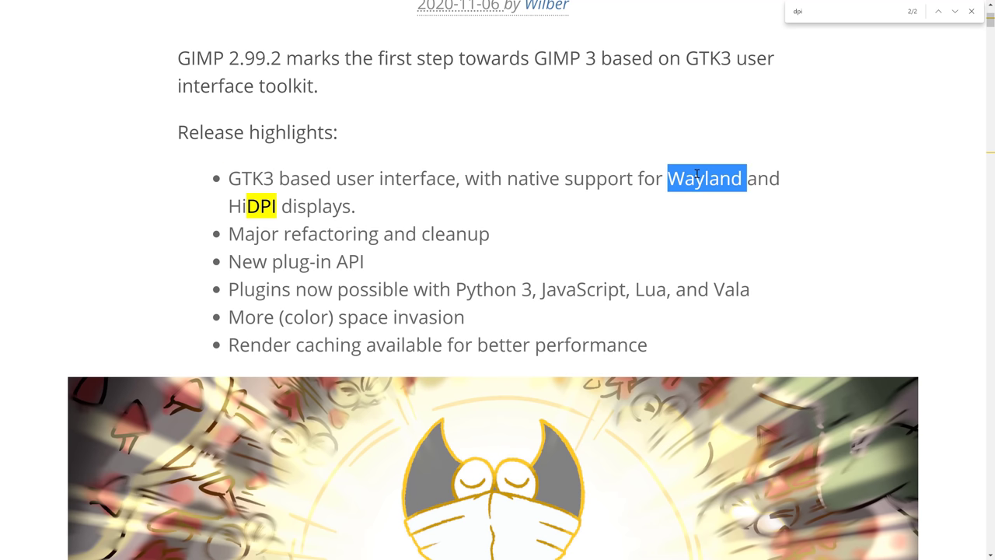
pyautogui.click(286, 196)
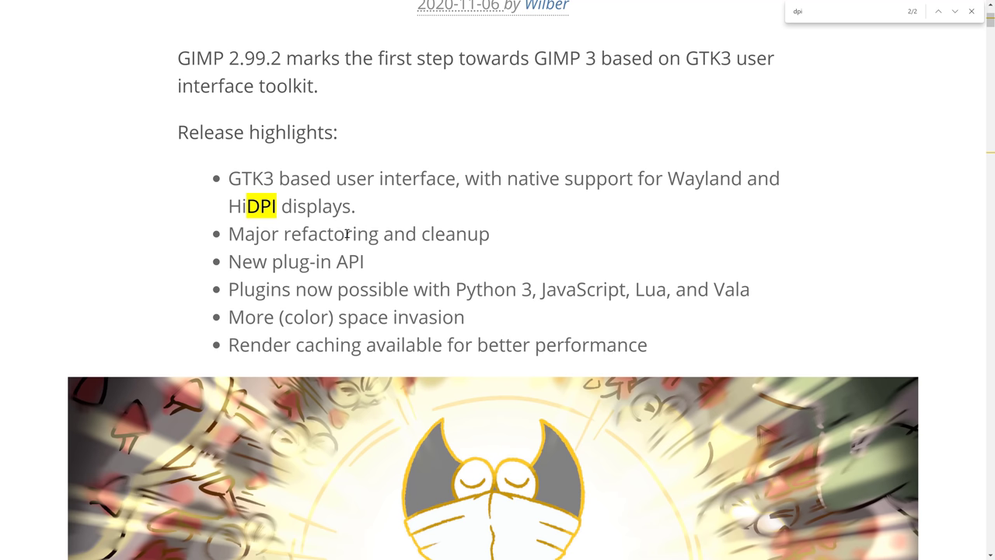
pyautogui.moveTo(346, 233); pyautogui.dragTo(454, 256)
pyautogui.click(455, 256)
pyautogui.moveTo(365, 264); pyautogui.dragTo(231, 272)
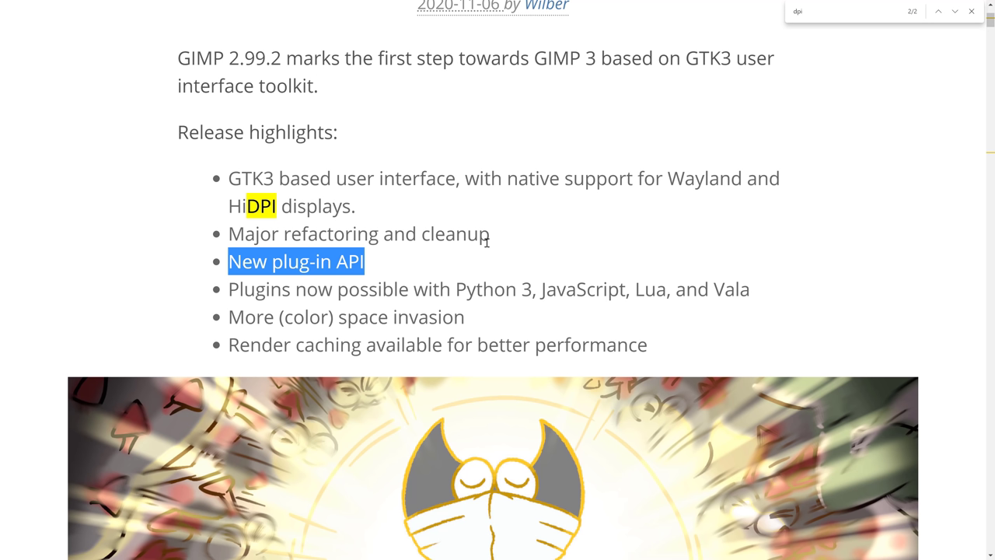
pyautogui.click(314, 297)
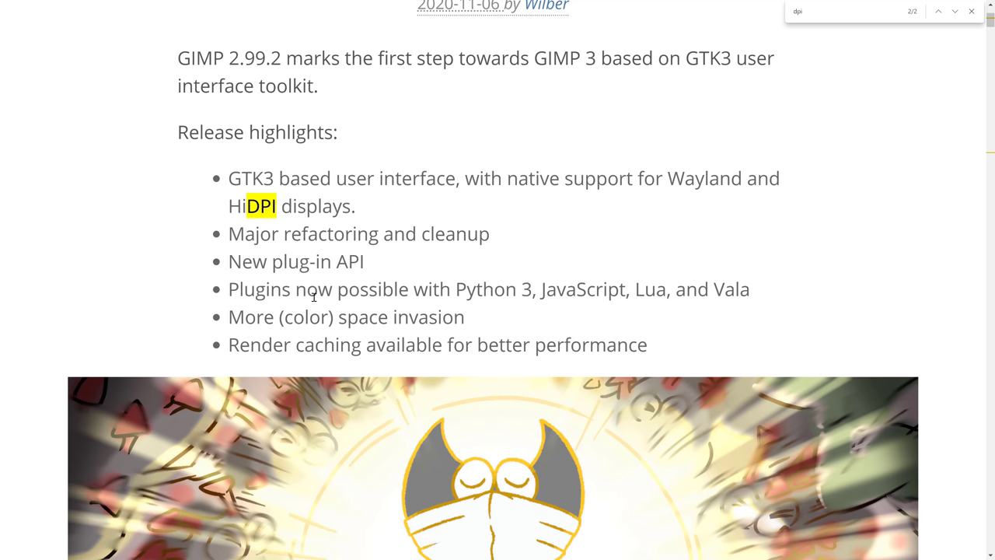
pyautogui.moveTo(314, 296); pyautogui.dragTo(775, 286)
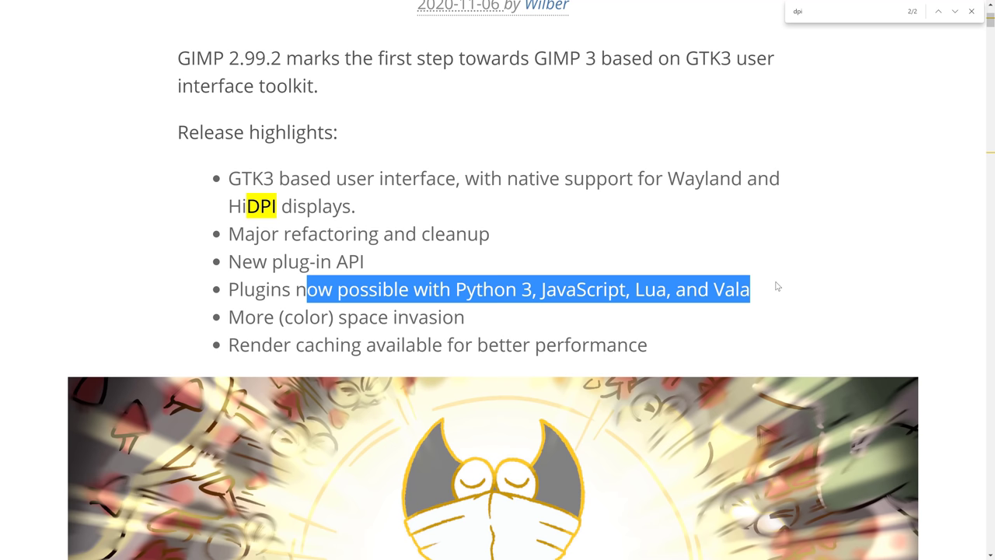
pyautogui.click(775, 287)
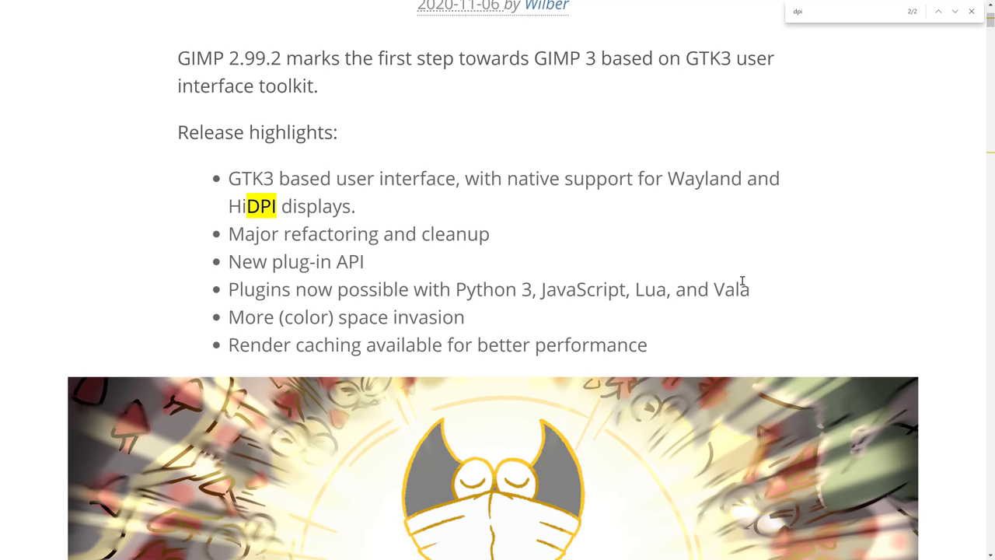
pyautogui.doubleClick(743, 281)
pyautogui.click(433, 233)
pyautogui.scroll(-1, 471, 262)
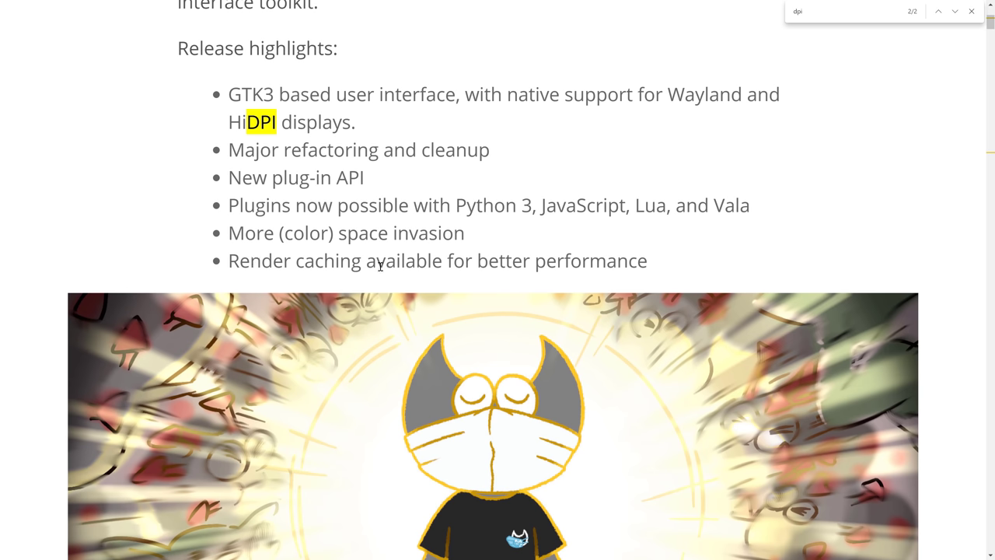
pyautogui.moveTo(645, 262); pyautogui.dragTo(223, 269)
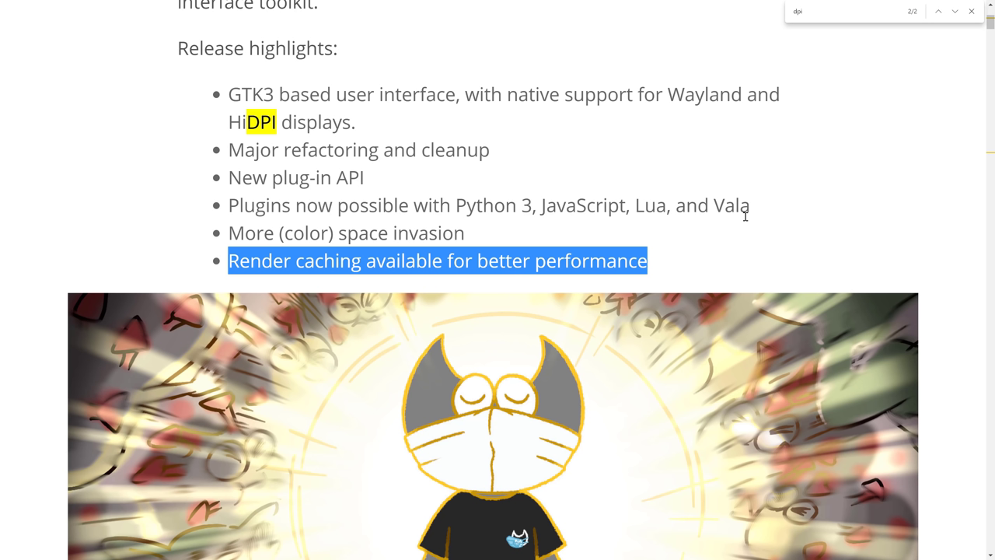
pyautogui.click(660, 214)
pyautogui.scroll(-5, 659, 214)
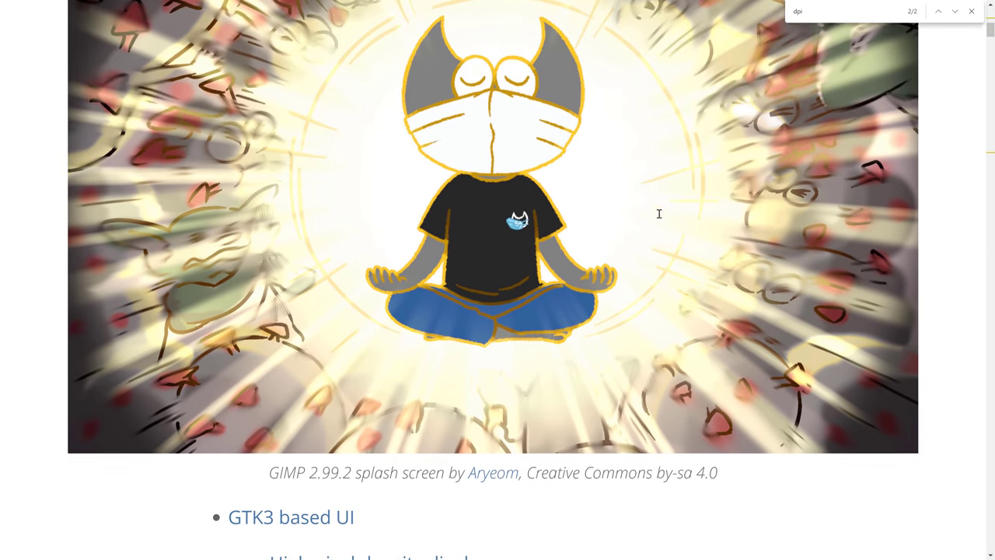
pyautogui.scroll(-5, 659, 213)
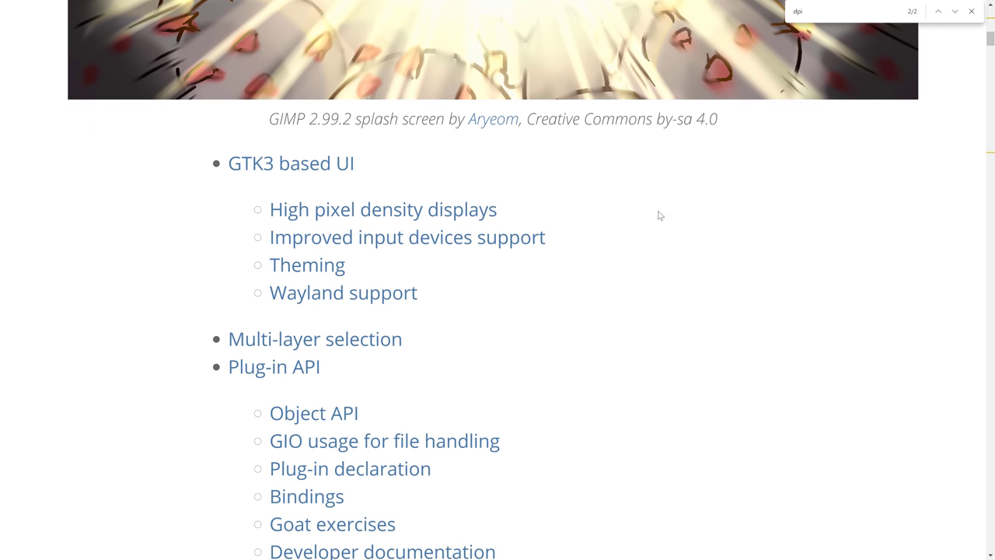
pyautogui.scroll(-1, 572, 335)
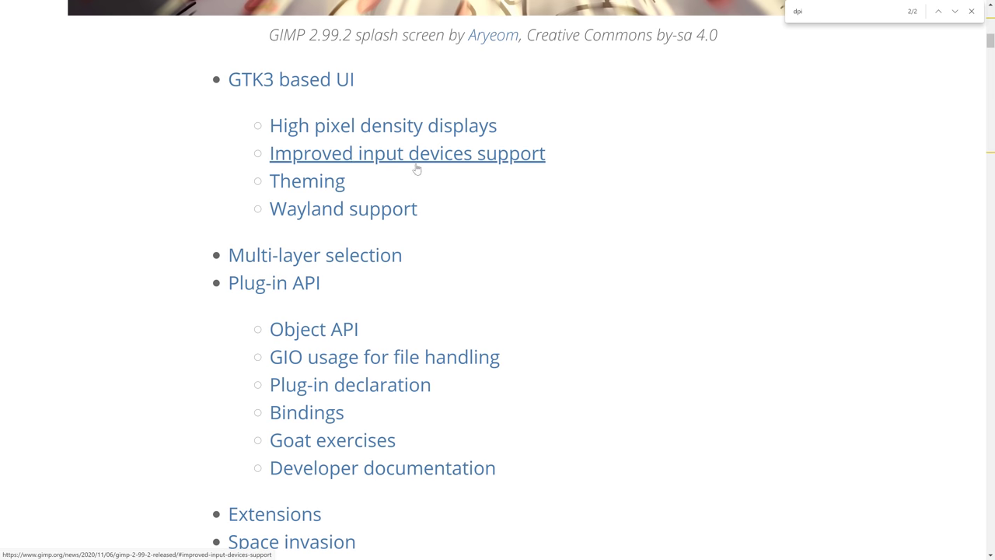
pyautogui.scroll(-1, 467, 178)
pyautogui.moveTo(419, 126); pyautogui.dragTo(258, 141)
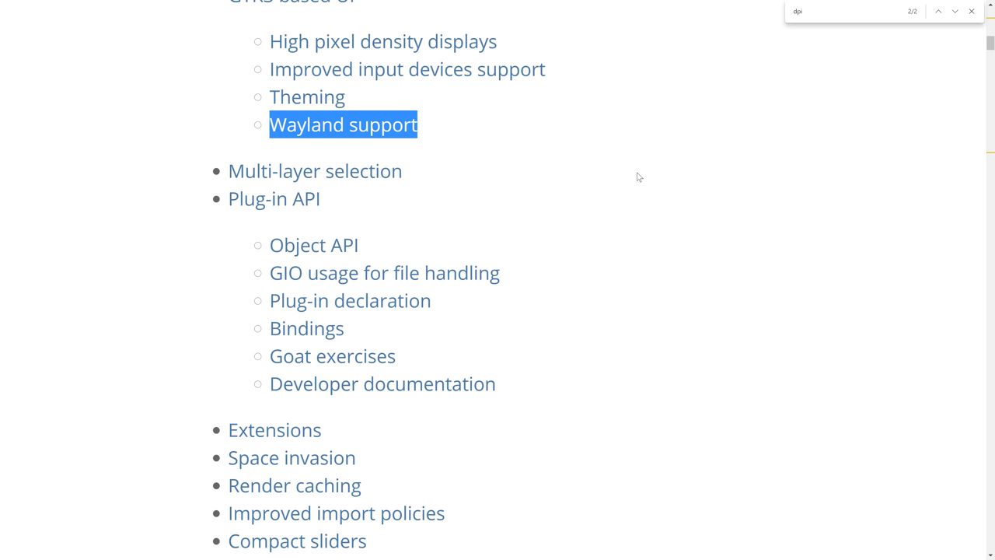
pyautogui.moveTo(435, 134); pyautogui.dragTo(260, 146)
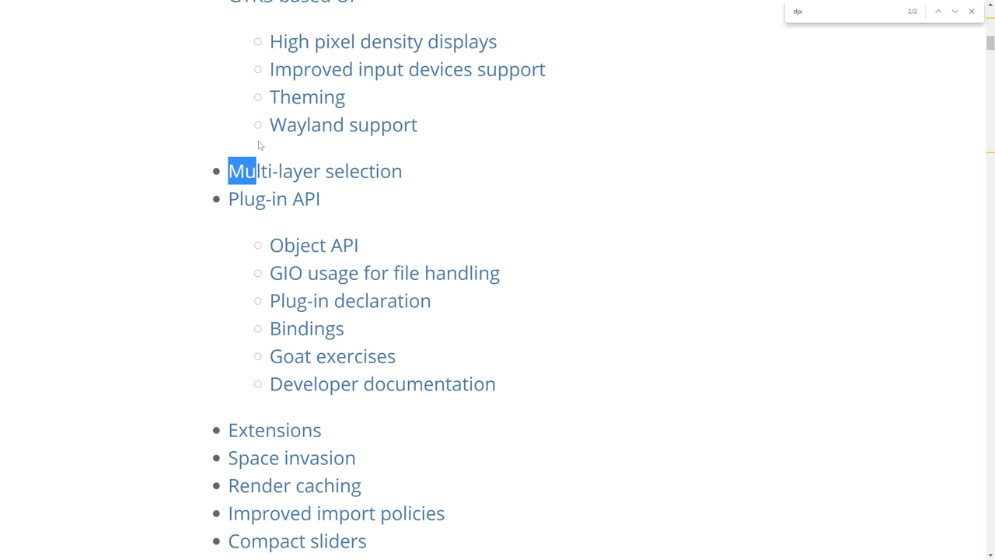
pyautogui.moveTo(478, 149)
pyautogui.mouseDown()
pyautogui.moveTo(256, 140)
pyautogui.moveTo(481, 132)
pyautogui.mouseUp()
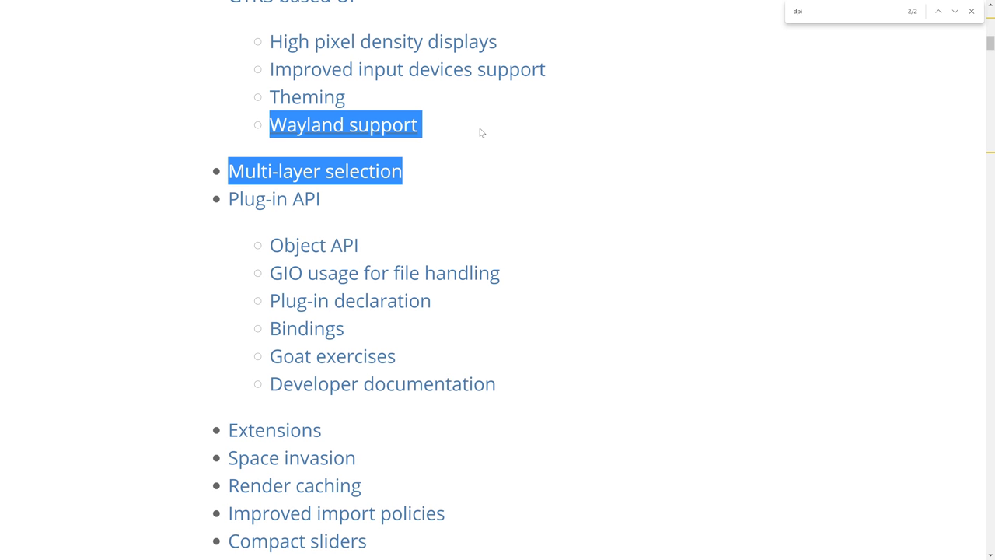
pyautogui.click(575, 131)
pyautogui.scroll(-2, 589, 137)
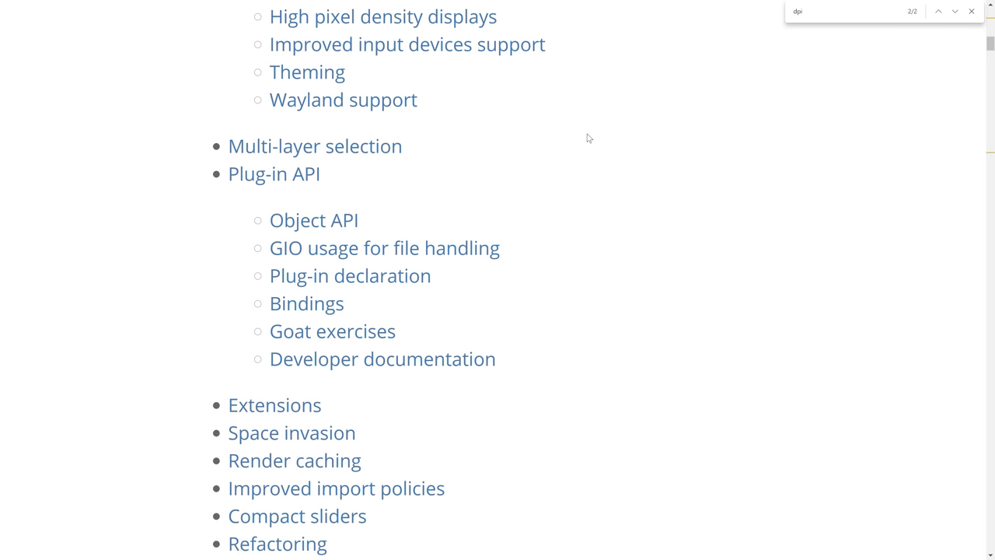
pyautogui.moveTo(228, 114); pyautogui.dragTo(600, 316)
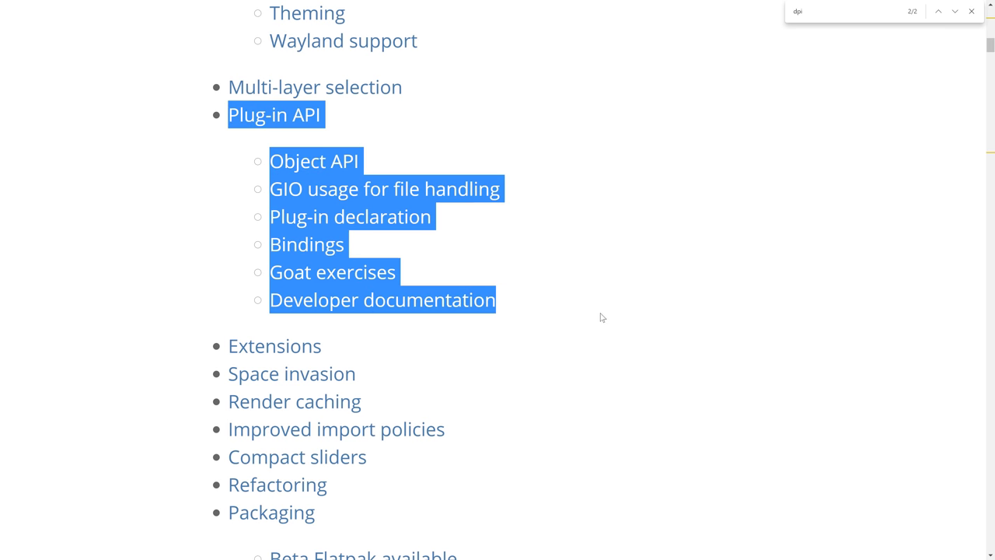
pyautogui.click(606, 337)
pyautogui.scroll(-6, 606, 339)
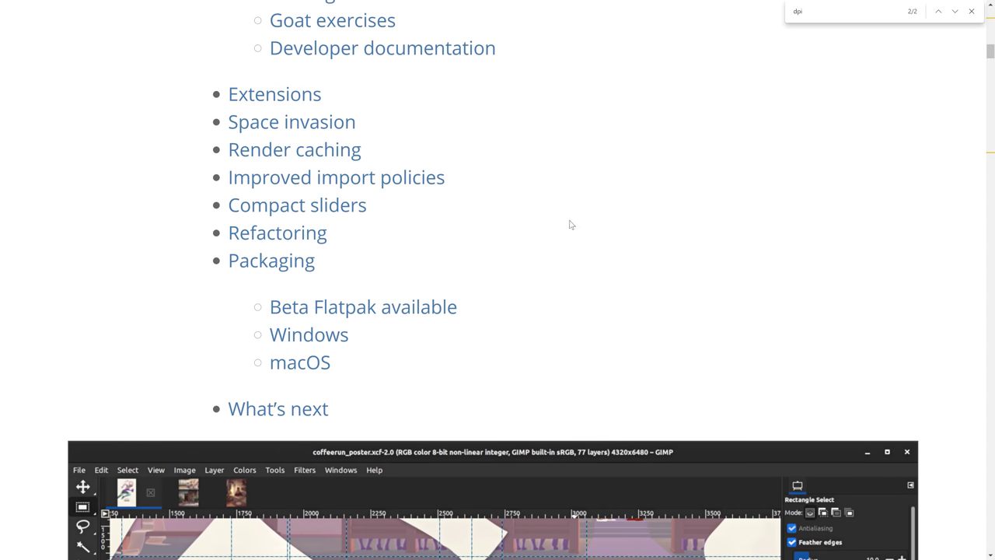
pyautogui.scroll(-5, 575, 235)
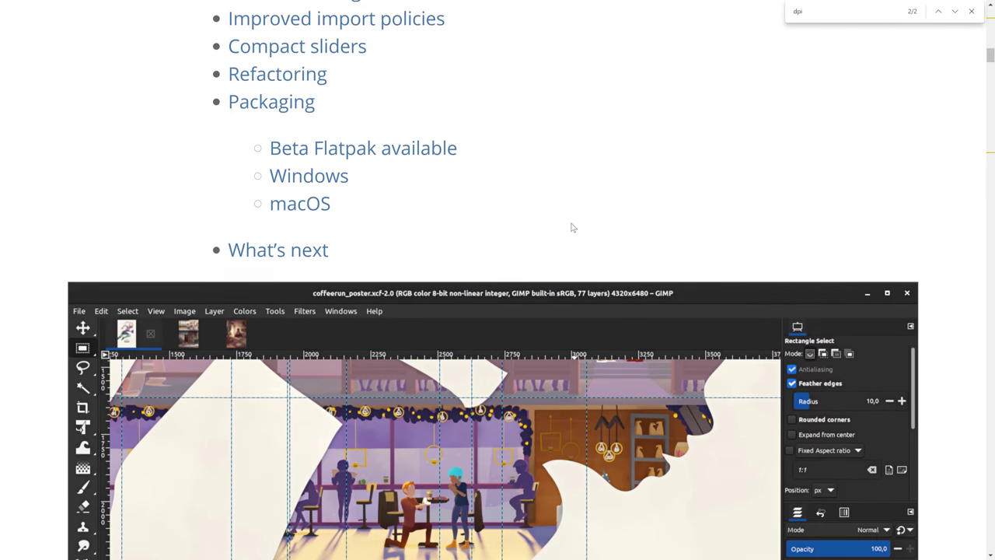
pyautogui.scroll(-1, 570, 227)
pyautogui.scroll(2, 569, 223)
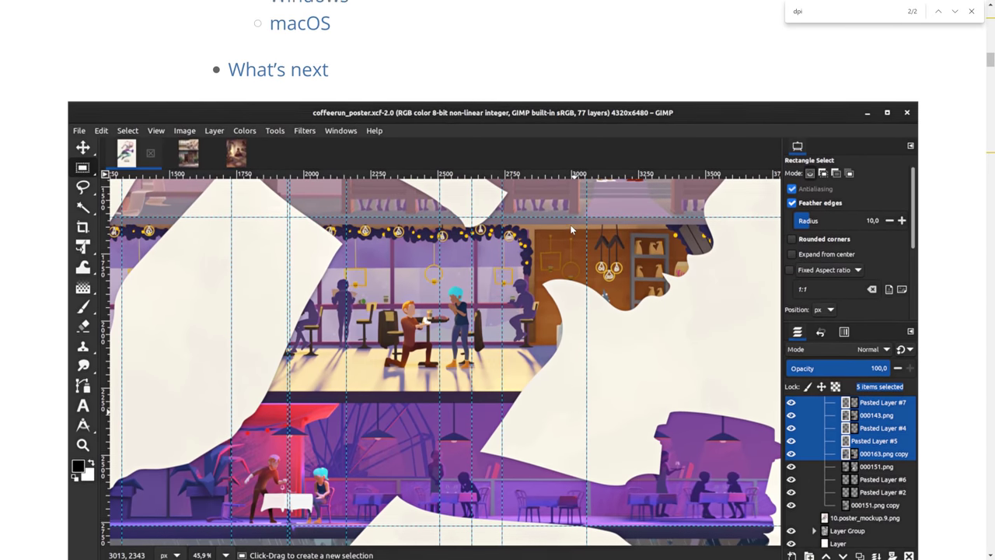
pyautogui.scroll(-10, 570, 224)
pyautogui.scroll(-7, 570, 230)
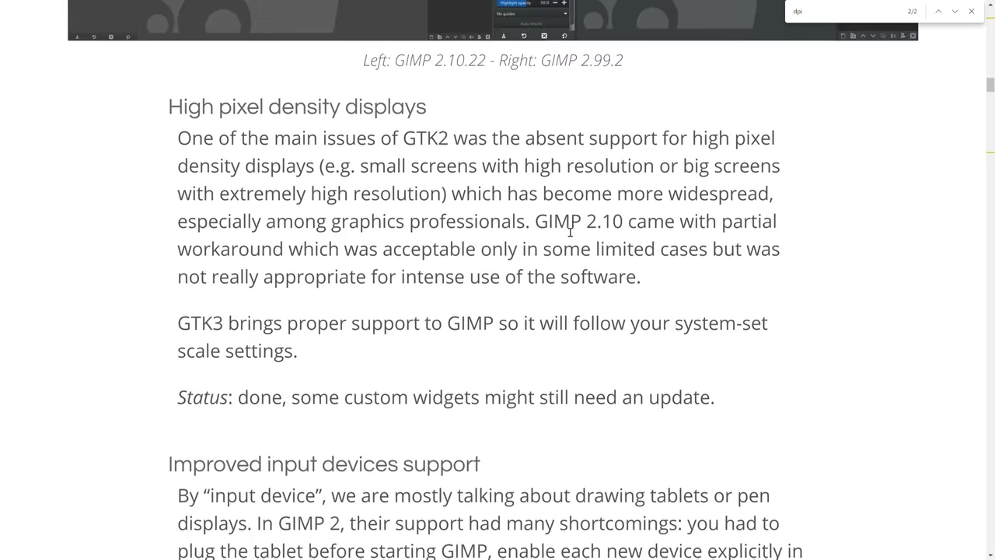
pyautogui.scroll(-1, 570, 231)
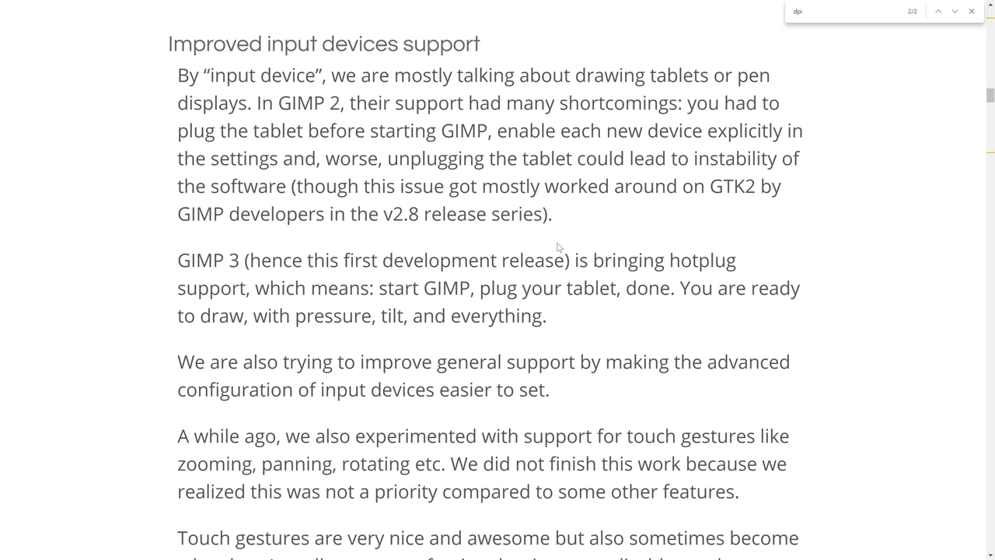
pyautogui.scroll(-2, 563, 272)
pyautogui.scroll(-2, 562, 278)
pyautogui.scroll(11, 566, 285)
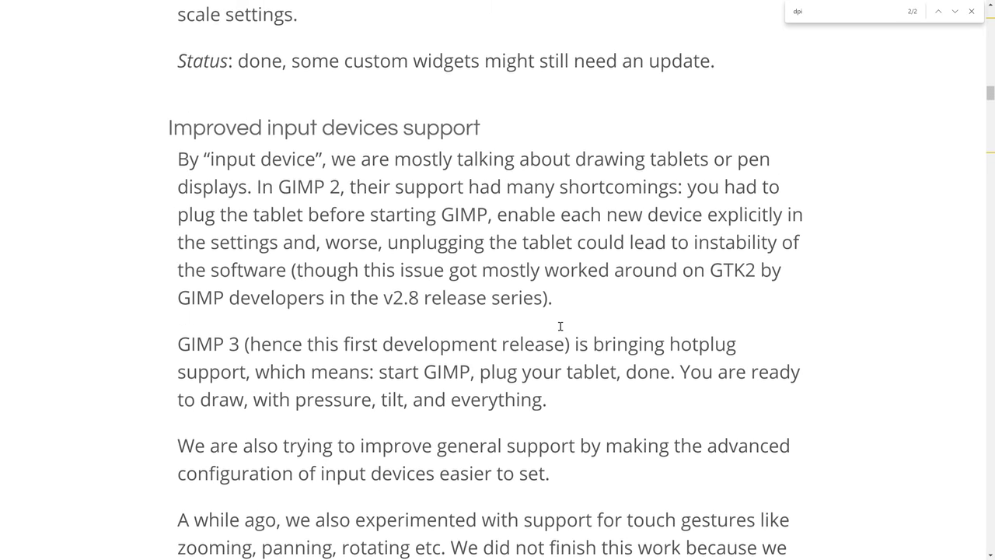
pyautogui.scroll(6, 559, 333)
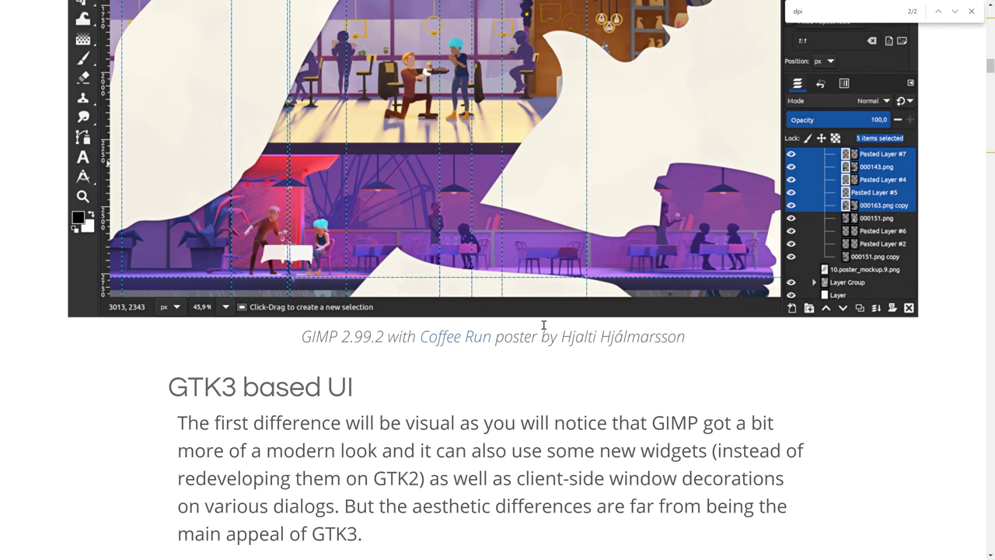
pyautogui.scroll(9, 531, 322)
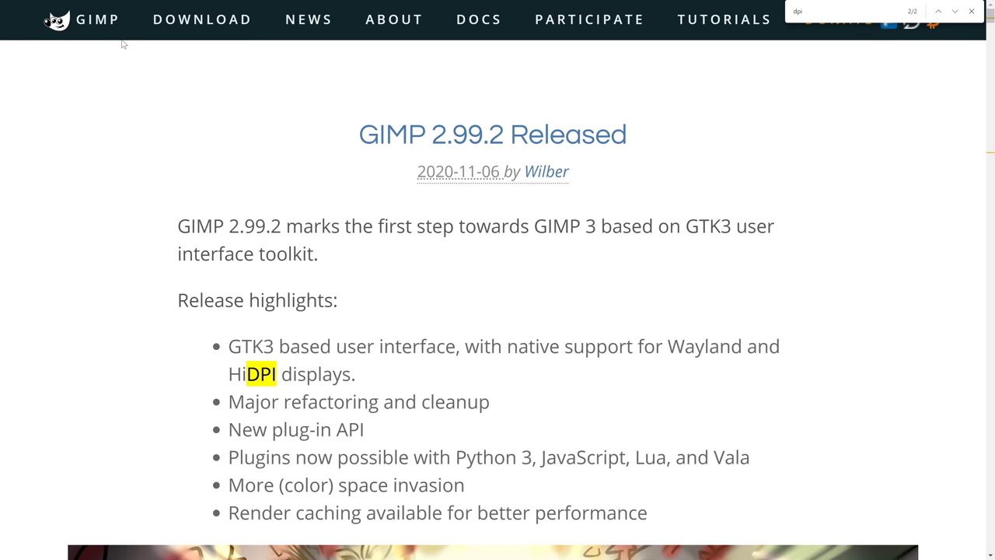
# From Downloads, follow the development downloads link to the GIMP 2.99.2 Windows listing.
pyautogui.click(198, 29)
pyautogui.scroll(-3, 536, 323)
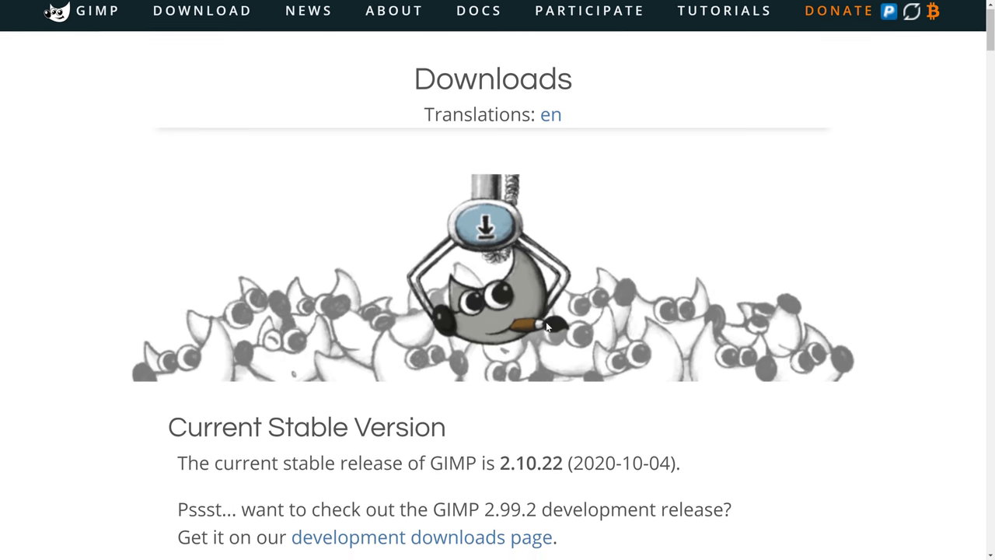
pyautogui.moveTo(189, 294); pyautogui.dragTo(604, 294)
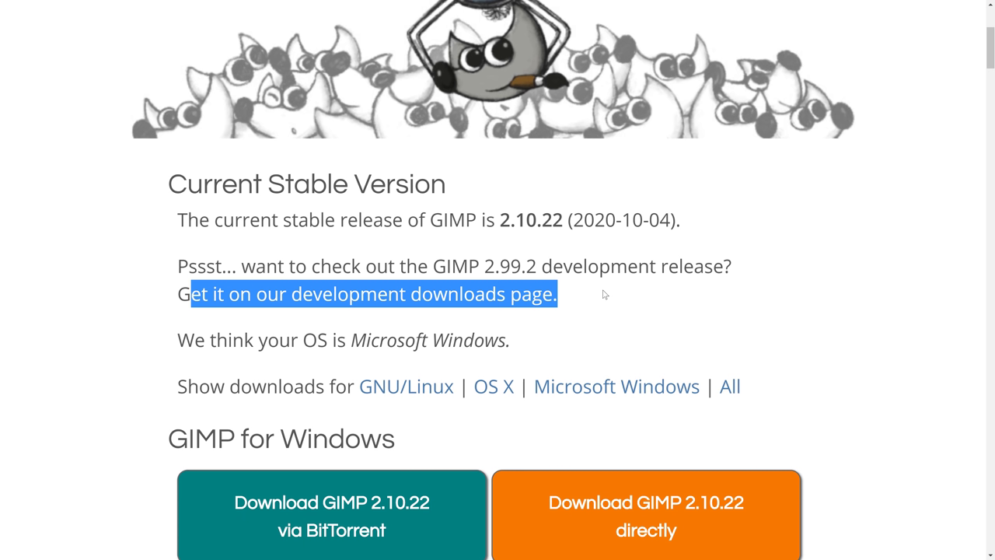
pyautogui.click(454, 301)
pyautogui.scroll(-5, 688, 307)
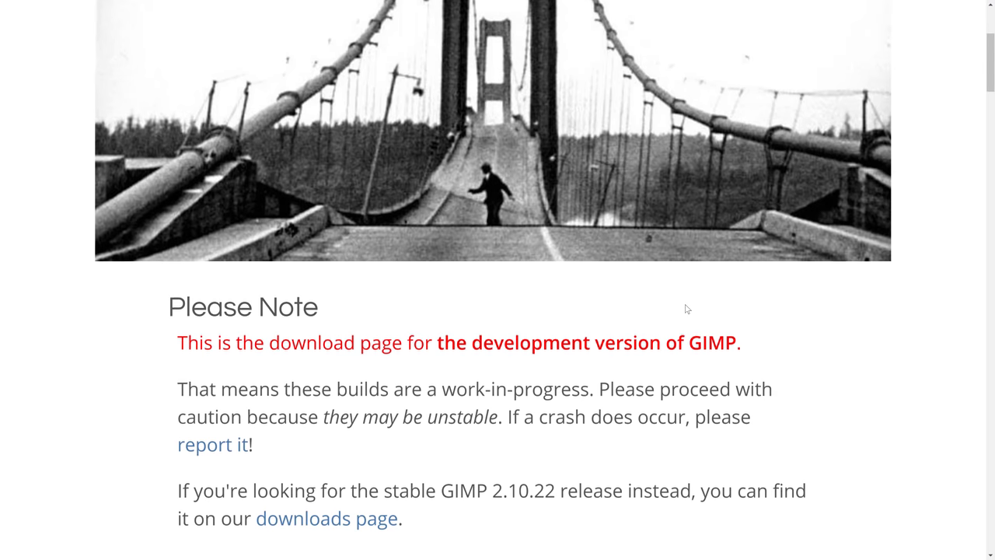
pyautogui.scroll(-3, 686, 303)
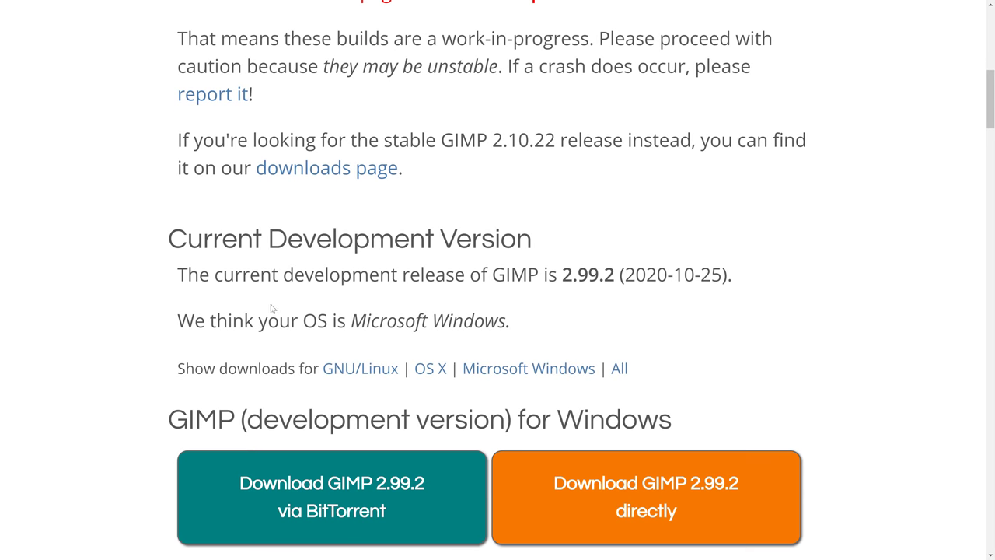
pyautogui.moveTo(269, 320); pyautogui.dragTo(692, 312)
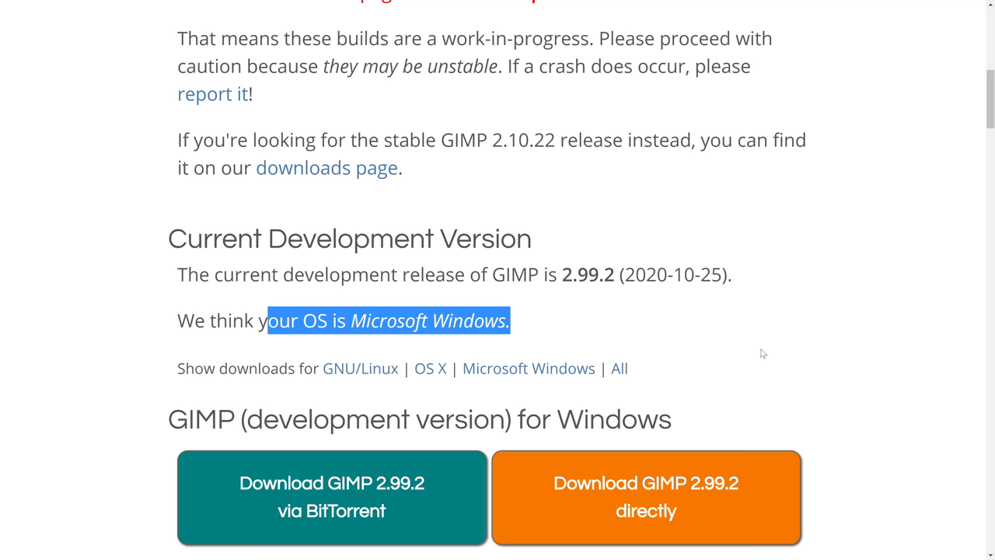
pyautogui.scroll(-5, 762, 350)
pyautogui.scroll(-2, 761, 350)
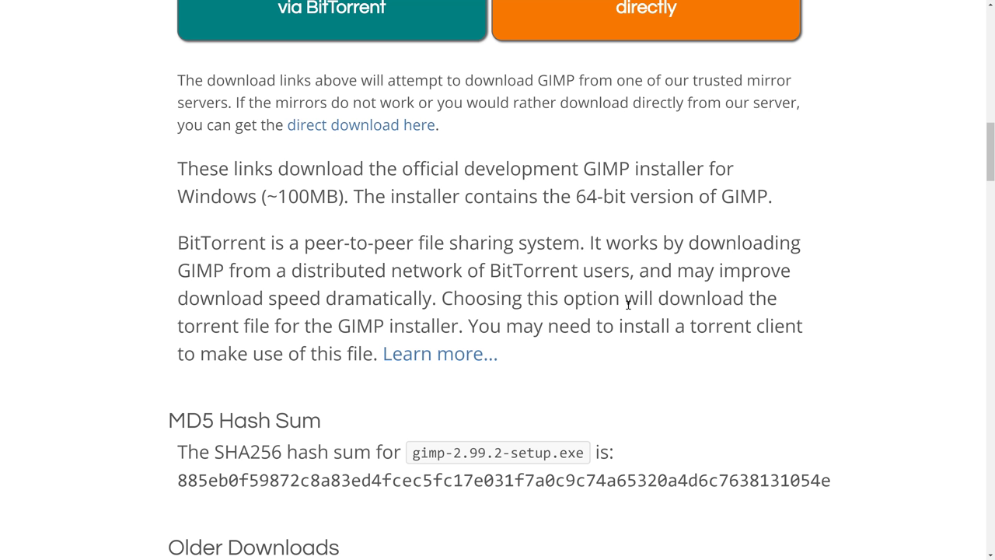
pyautogui.scroll(-5, 695, 282)
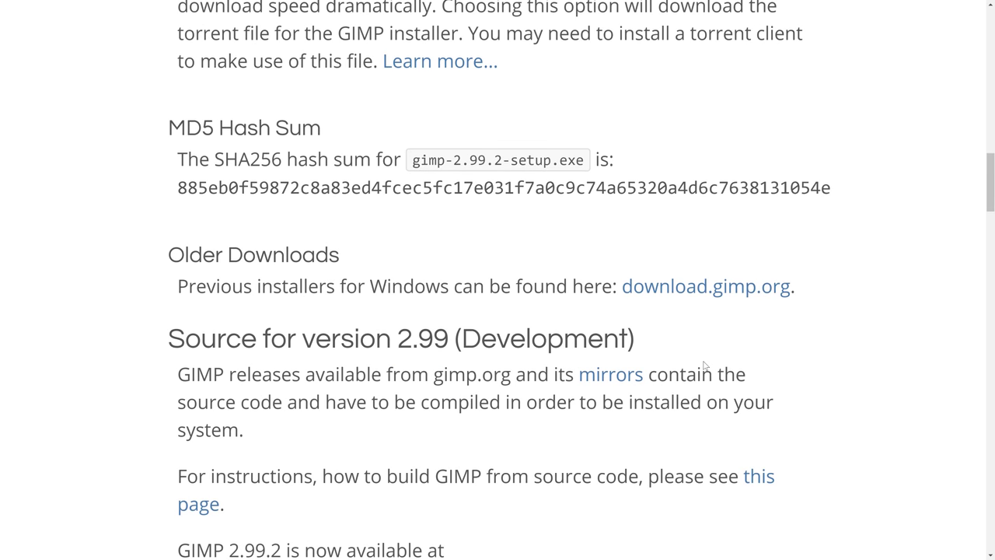
pyautogui.scroll(-3, 675, 333)
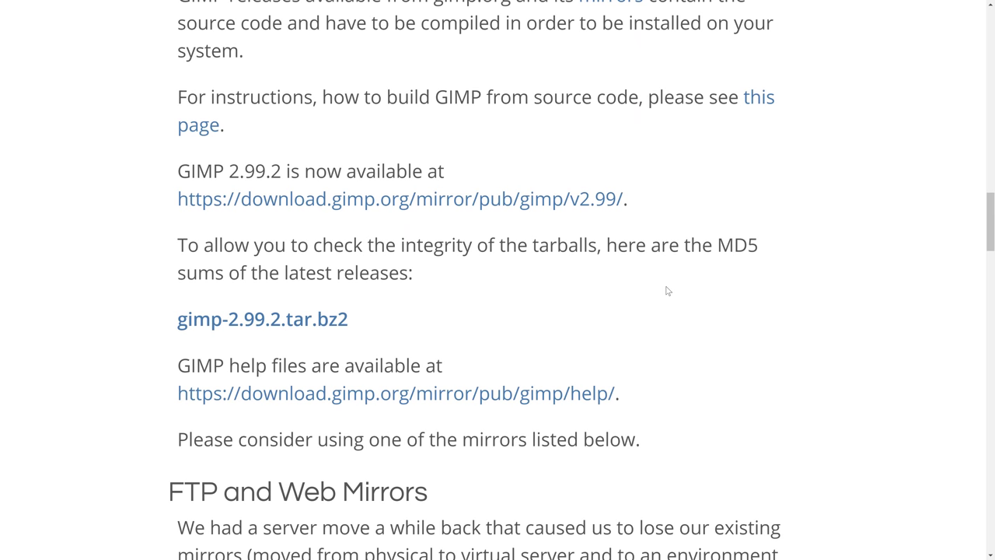
pyautogui.scroll(-6, 666, 289)
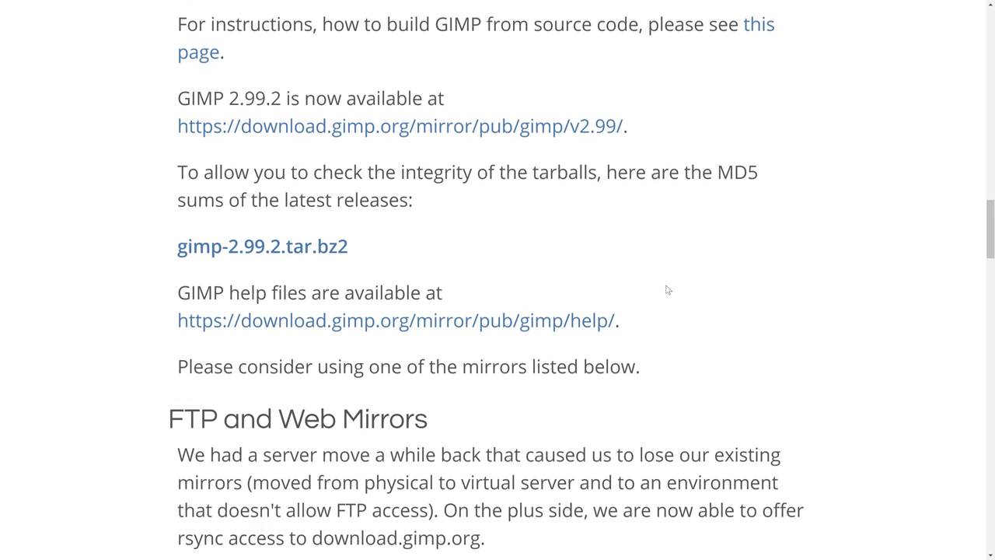
pyautogui.scroll(-3, 667, 289)
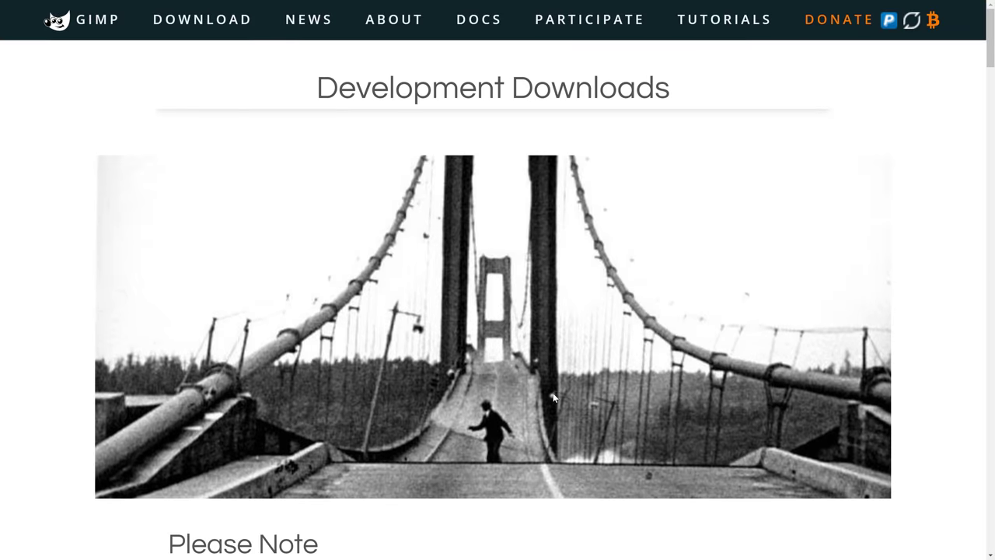
# From the home page's Recent News, compare the 2.99.2 and 2.10.22 entries, then open 'GIMP 2.99.2 Released'.
pyautogui.click(98, 23)
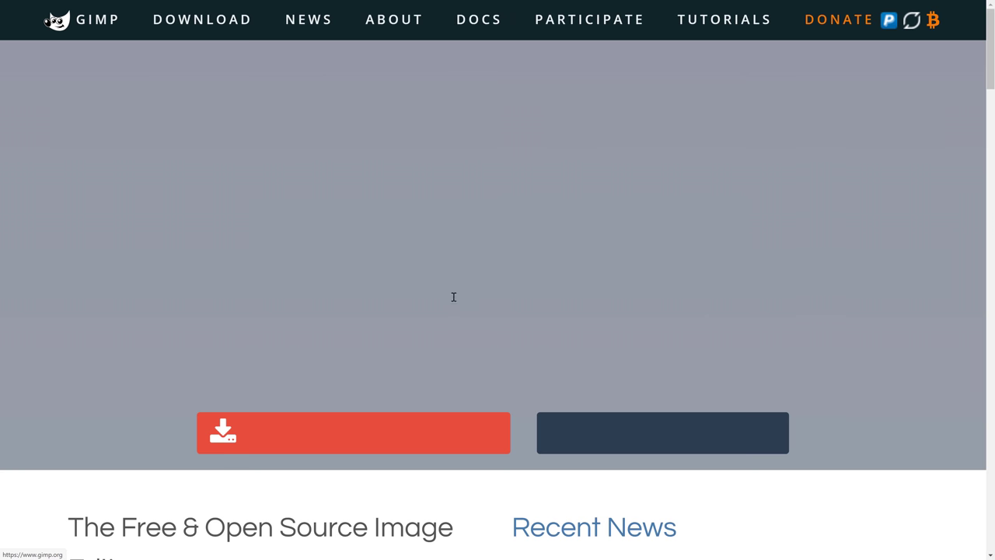
pyautogui.scroll(-2, 813, 363)
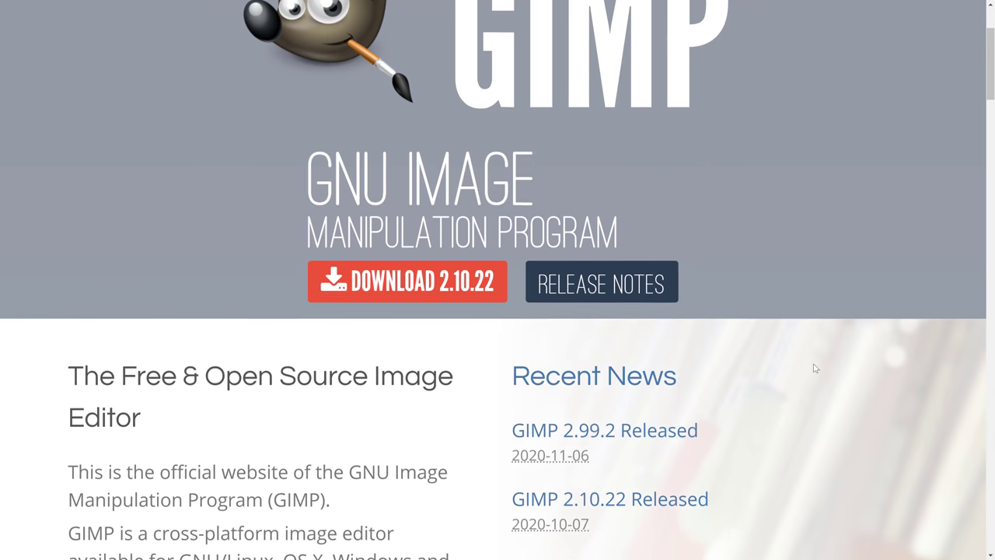
pyautogui.scroll(-3, 815, 368)
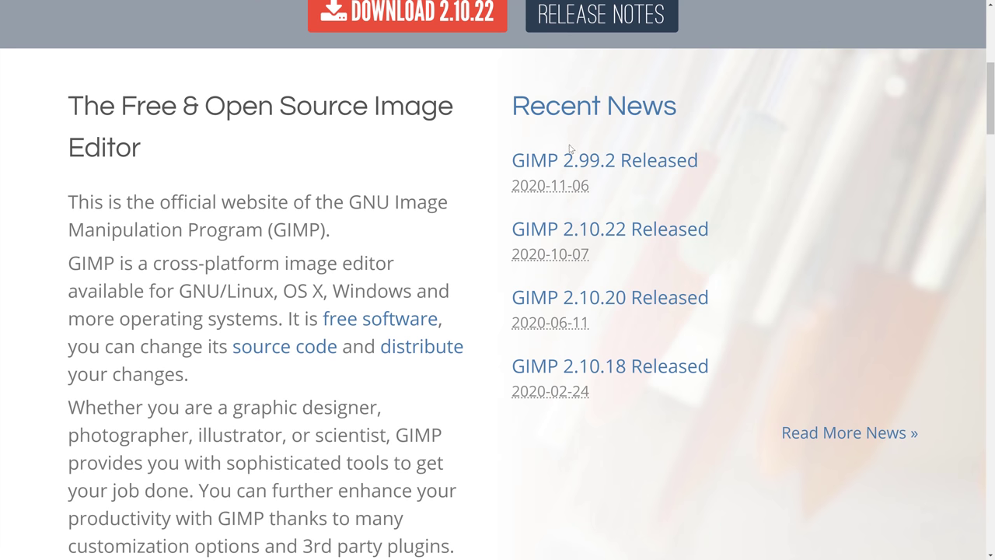
pyautogui.moveTo(506, 159); pyautogui.dragTo(731, 168)
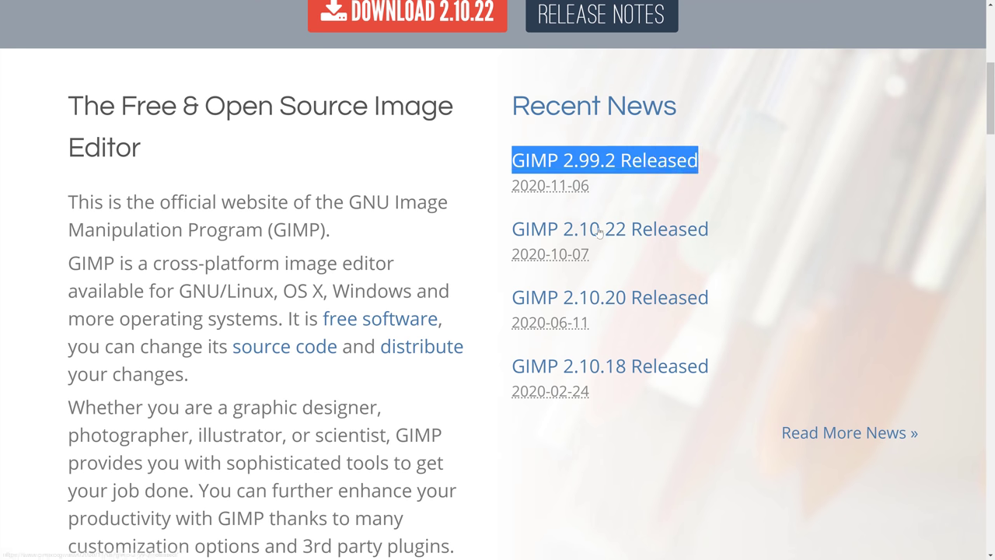
pyautogui.moveTo(505, 229); pyautogui.dragTo(723, 241)
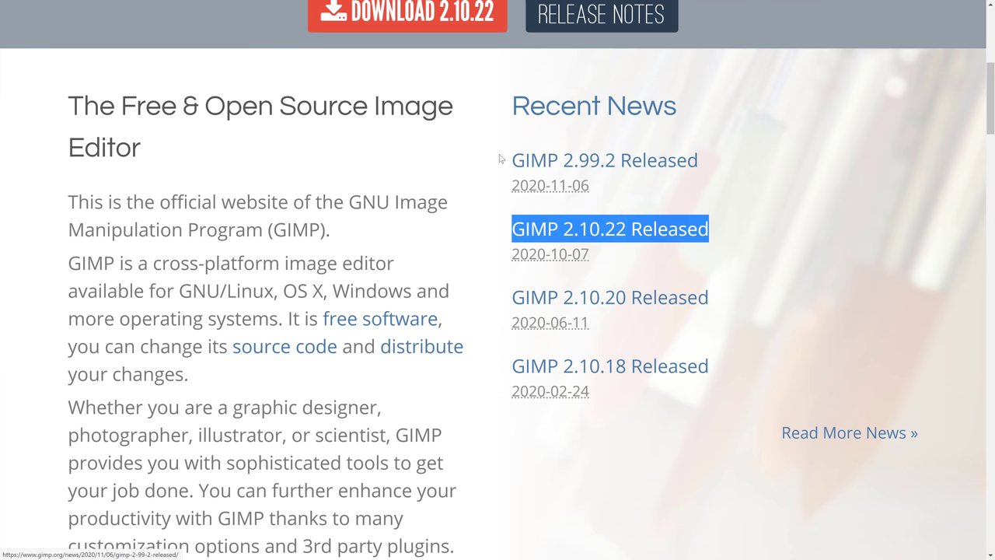
pyautogui.moveTo(506, 160); pyautogui.dragTo(742, 167)
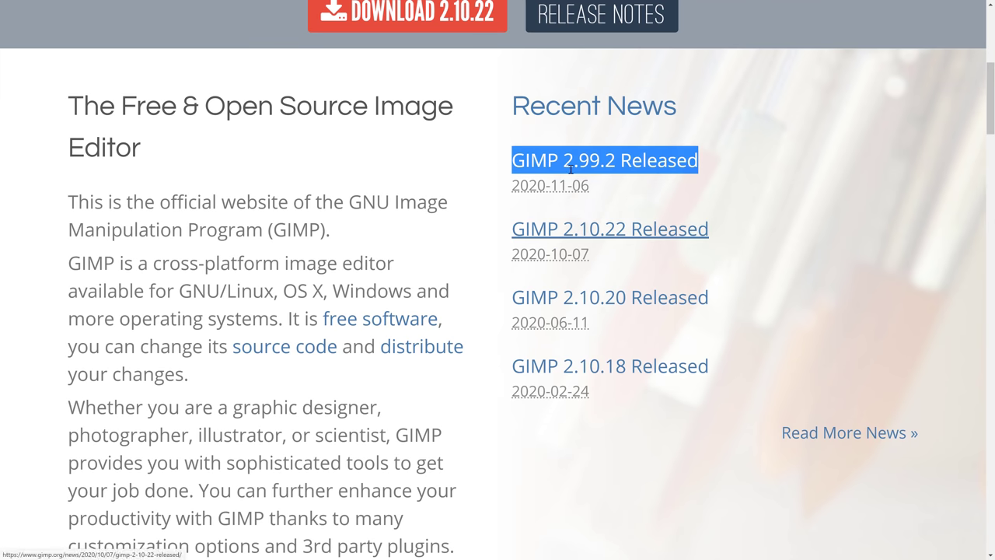
pyautogui.click(746, 322)
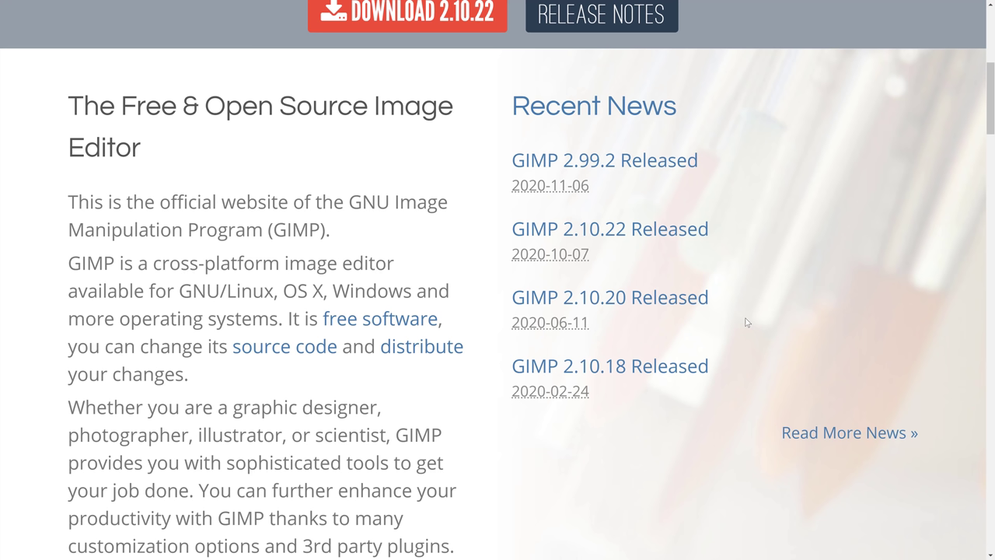
pyautogui.click(692, 169)
pyautogui.scroll(-2, 659, 269)
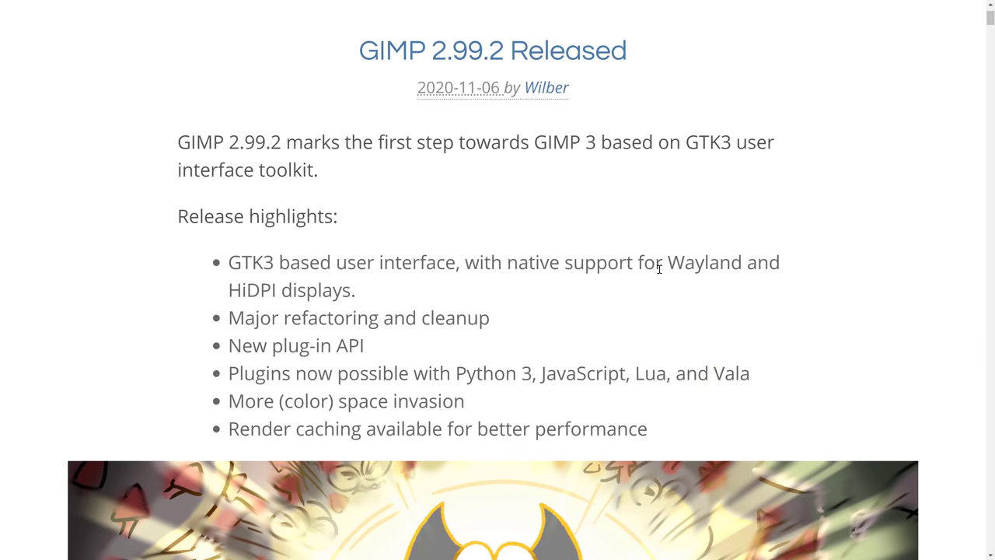